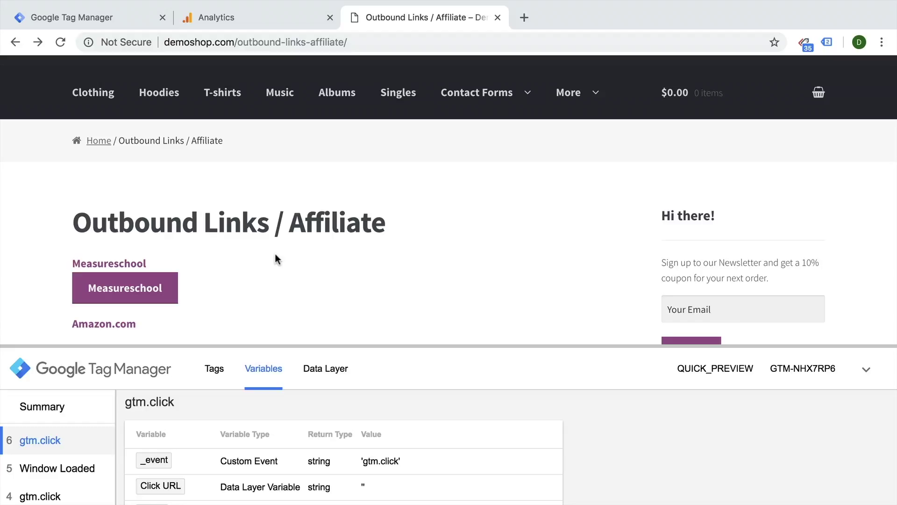
Click the Measureschool text link on the demoshop outbound links page to test tracking
{"action": "left_click", "coordinate": [117, 28]}
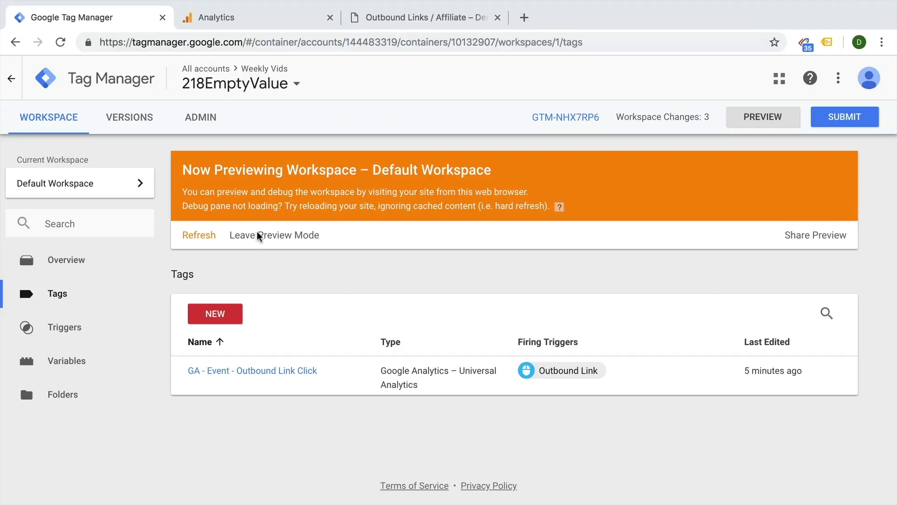
{"action": "left_click", "coordinate": [412, 18]}
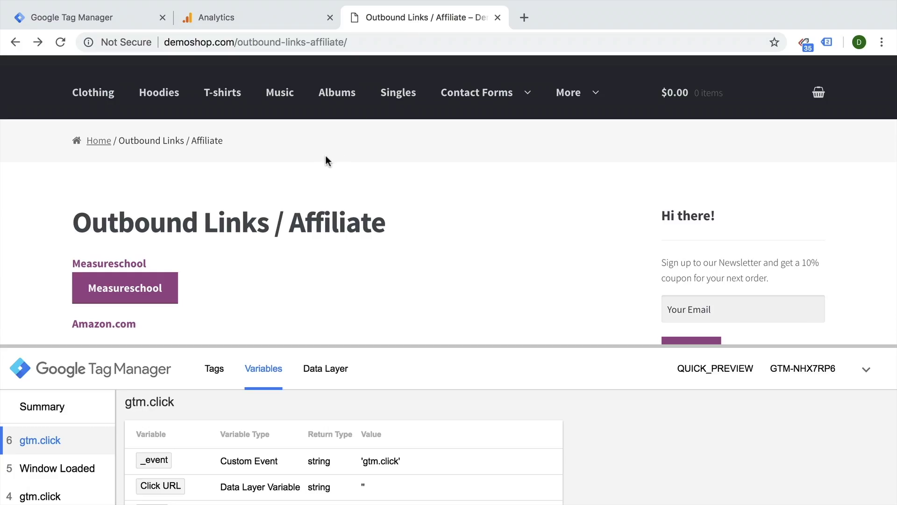
{"action": "left_click", "coordinate": [98, 267]}
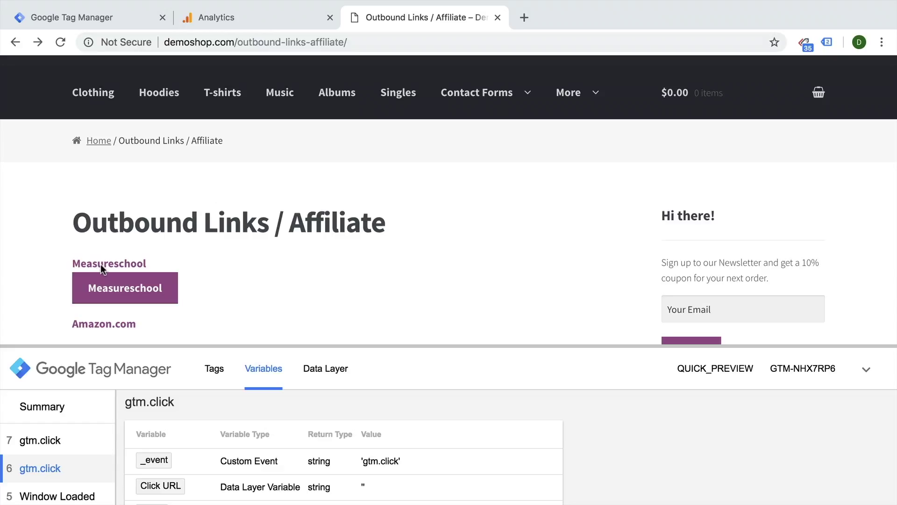
{"action": "left_click", "coordinate": [101, 264]}
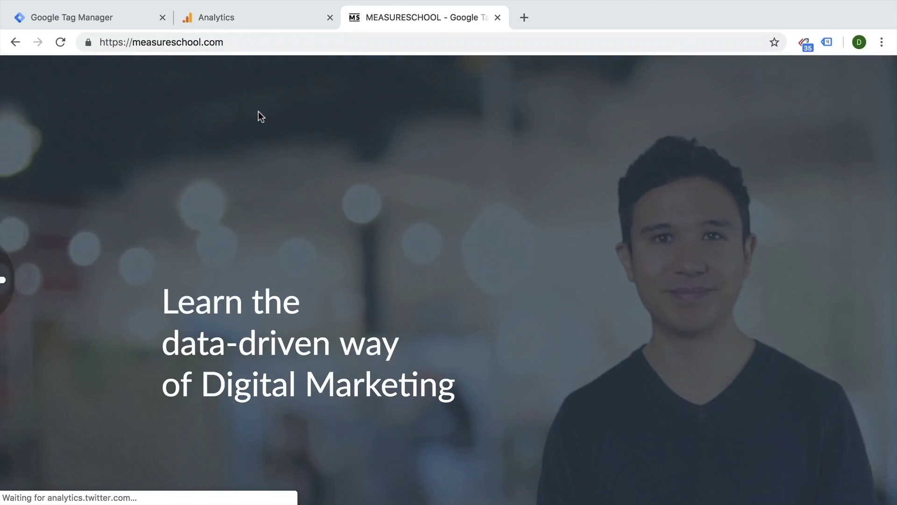
{"action": "key", "text": "super+bracketleft"}
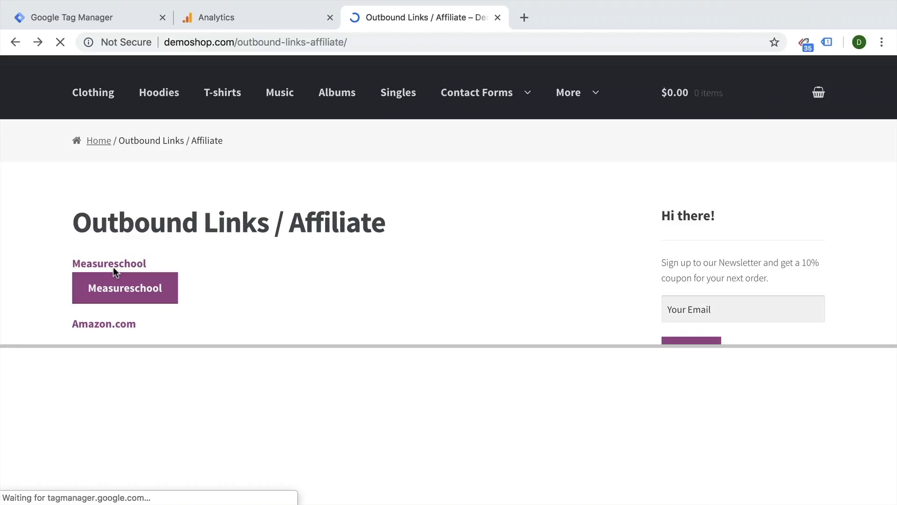
{"action": "left_click", "coordinate": [121, 267]}
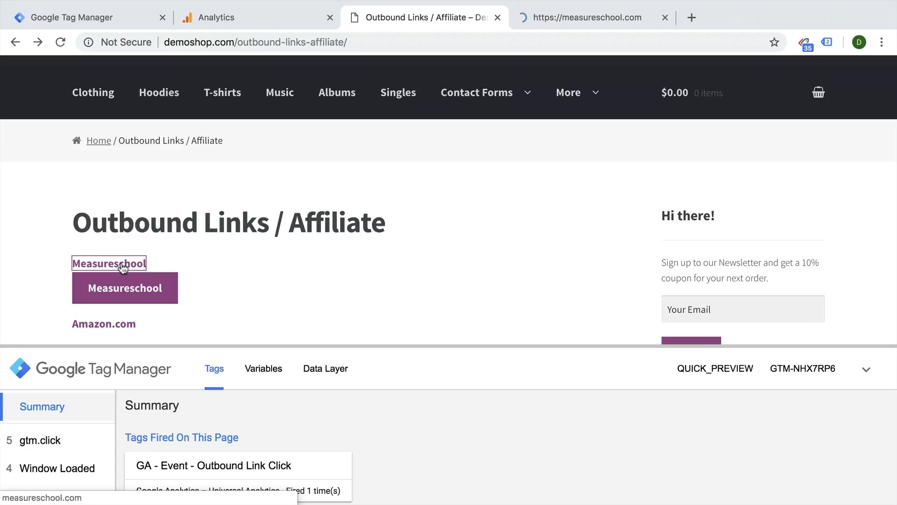
Open the 'GA - Event - Outbound Link Click' tag that fired on the 5 gtm.click event
{"action": "left_click", "coordinate": [49, 443]}
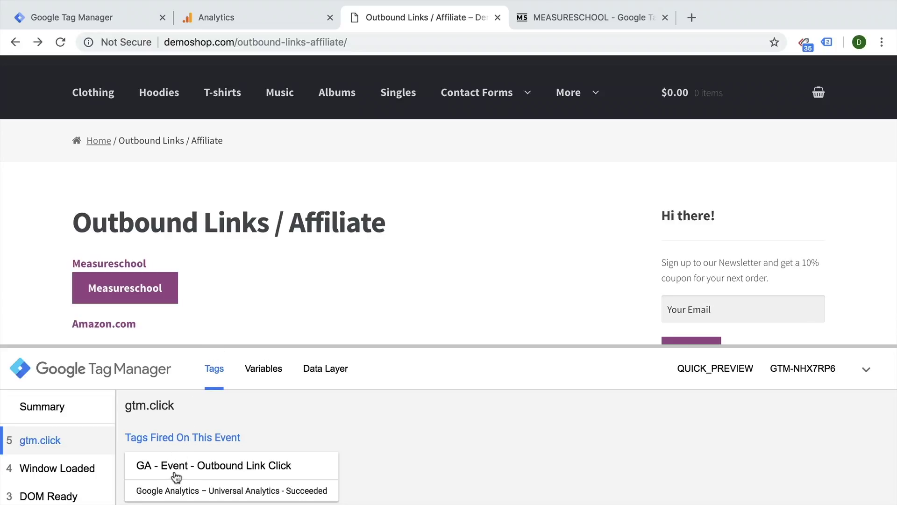
{"action": "left_click", "coordinate": [176, 476]}
{"action": "left_click_drag", "start_coordinate": [387, 346], "coordinate": [415, 84]}
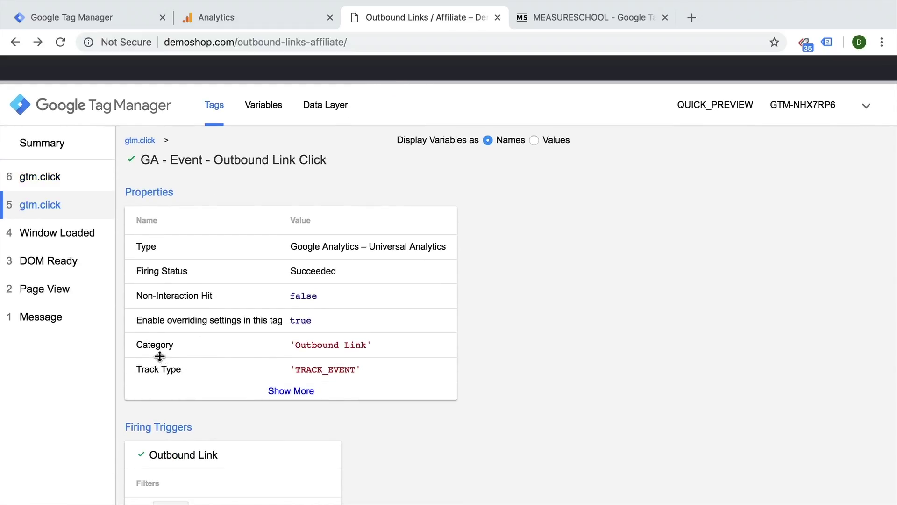
{"action": "left_click", "coordinate": [309, 393]}
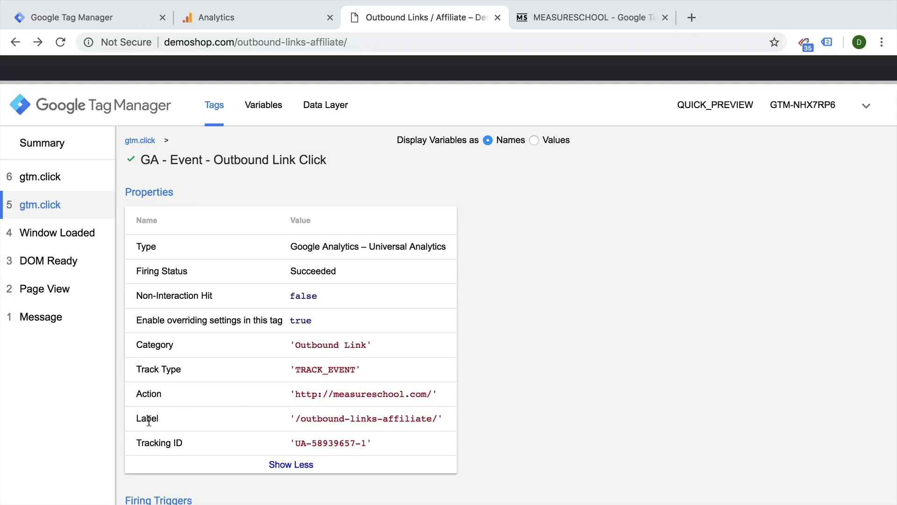
{"action": "left_click_drag", "start_coordinate": [296, 394], "coordinate": [430, 389]}
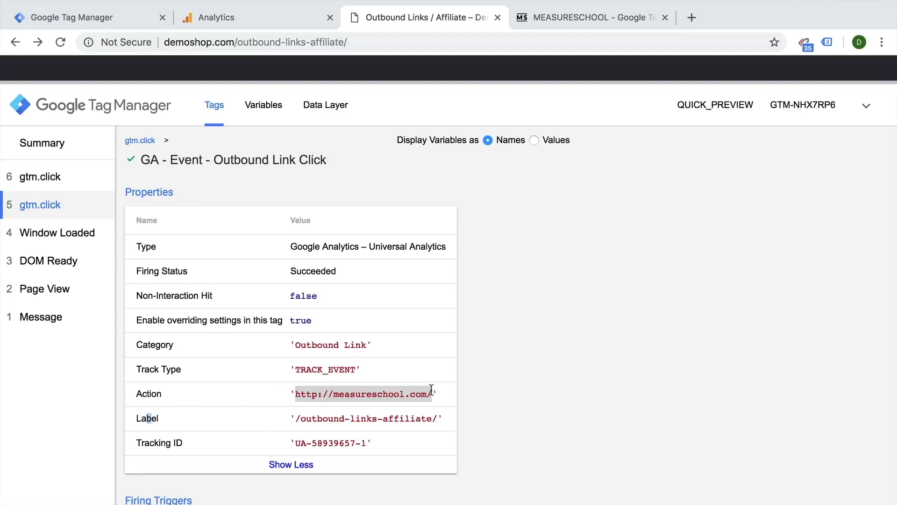
{"action": "double_click", "coordinate": [340, 393]}
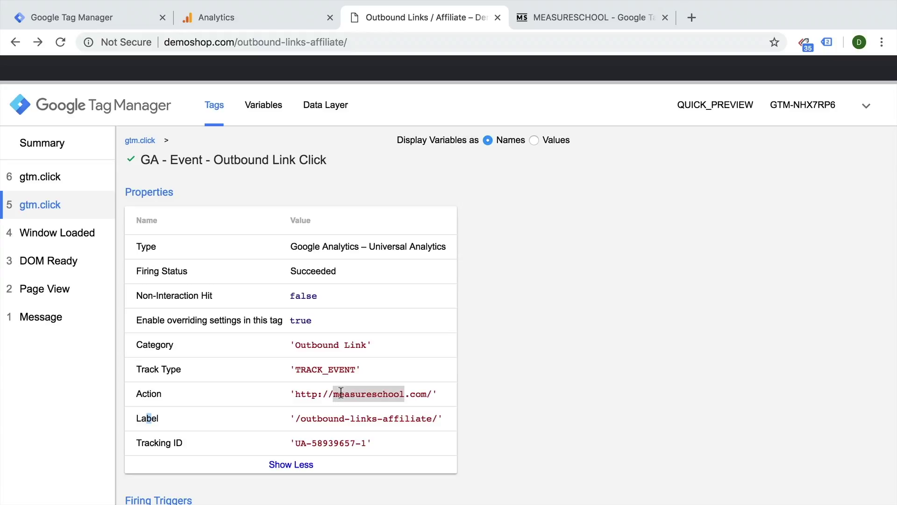
{"action": "left_click", "coordinate": [261, 104]}
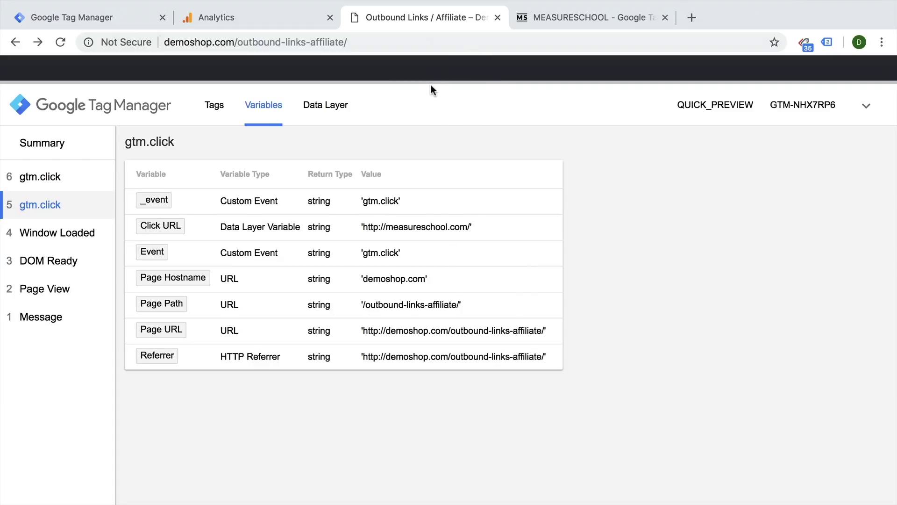
{"action": "left_click_drag", "start_coordinate": [430, 82], "coordinate": [380, 457]}
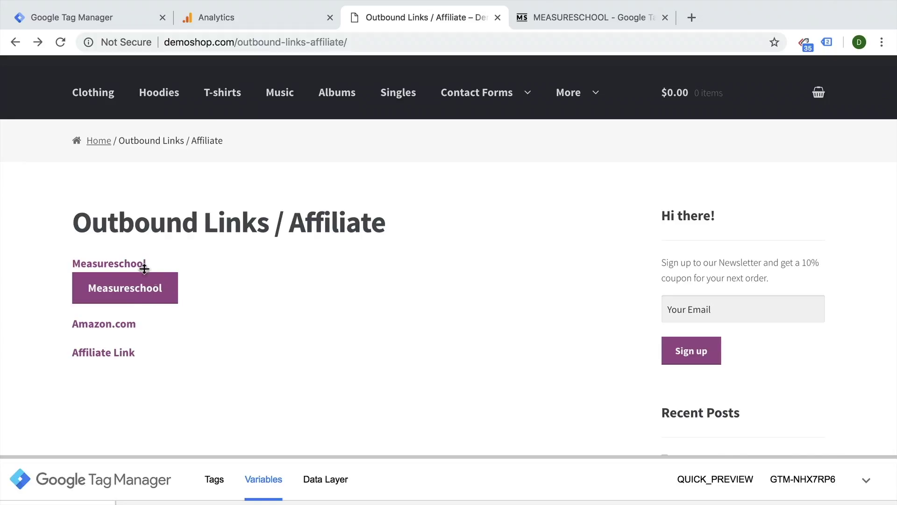
Click the Measureschool button and return to demoshop with the debug pane expanded
{"action": "left_click", "coordinate": [170, 288]}
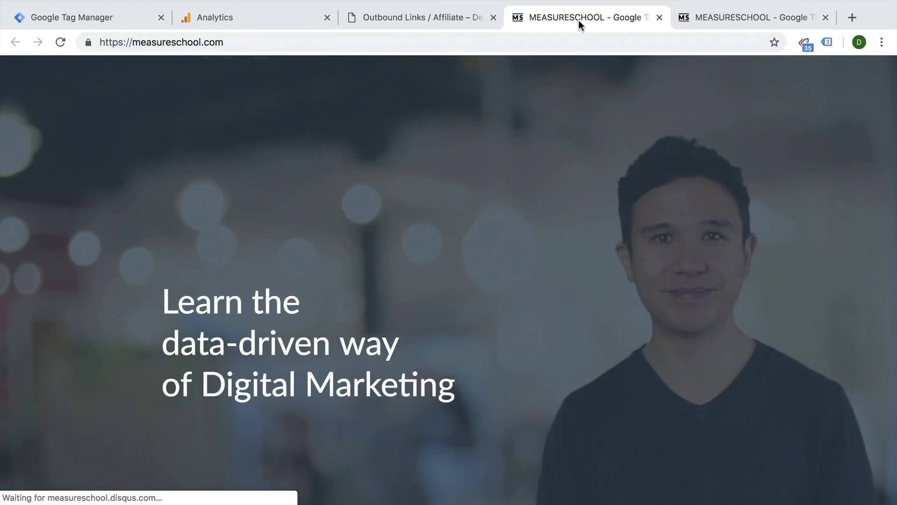
{"action": "left_click", "coordinate": [394, 16]}
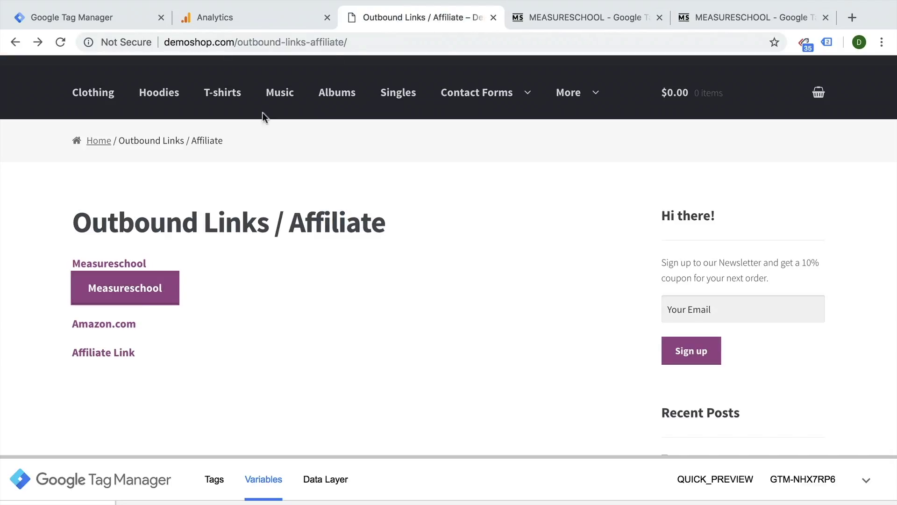
{"action": "left_click", "coordinate": [96, 454]}
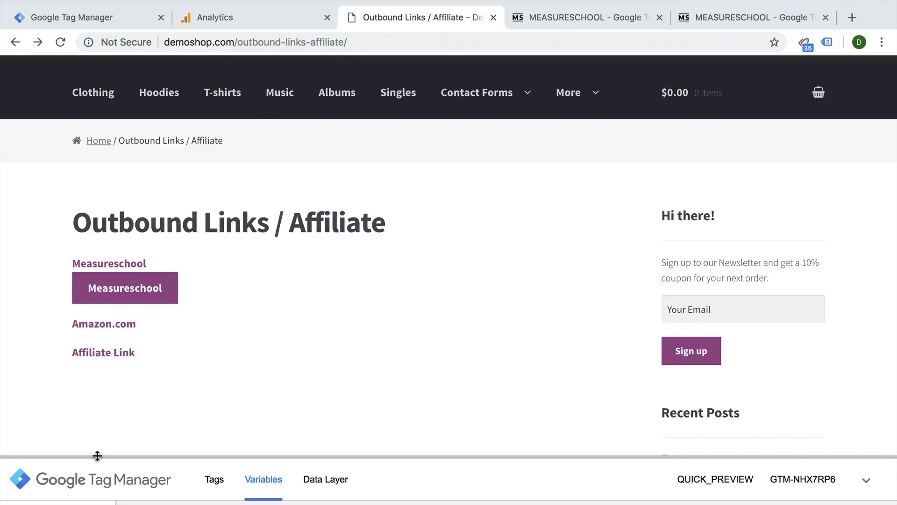
{"action": "left_click_drag", "start_coordinate": [96, 456], "coordinate": [156, 200]}
Show that event 9's Outbound Link Click tag fired with an empty Action
{"action": "left_click", "coordinate": [40, 315]}
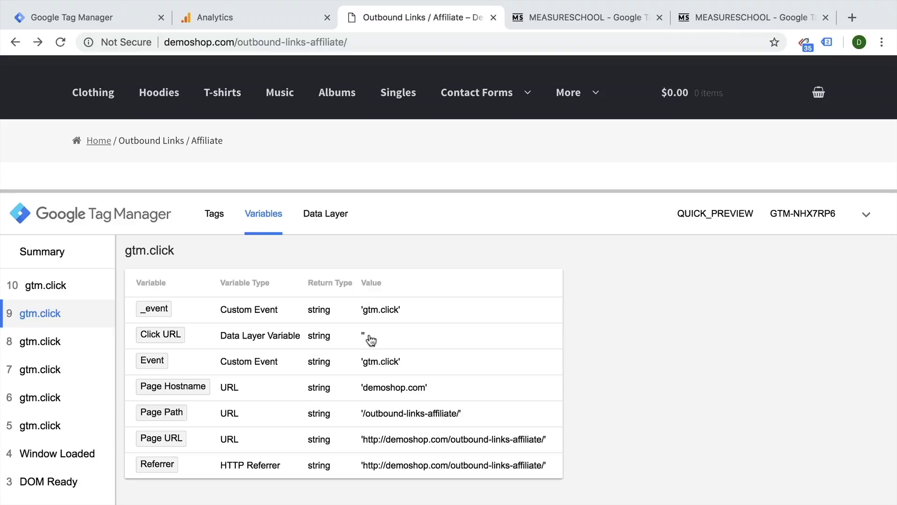
{"action": "left_click", "coordinate": [223, 215]}
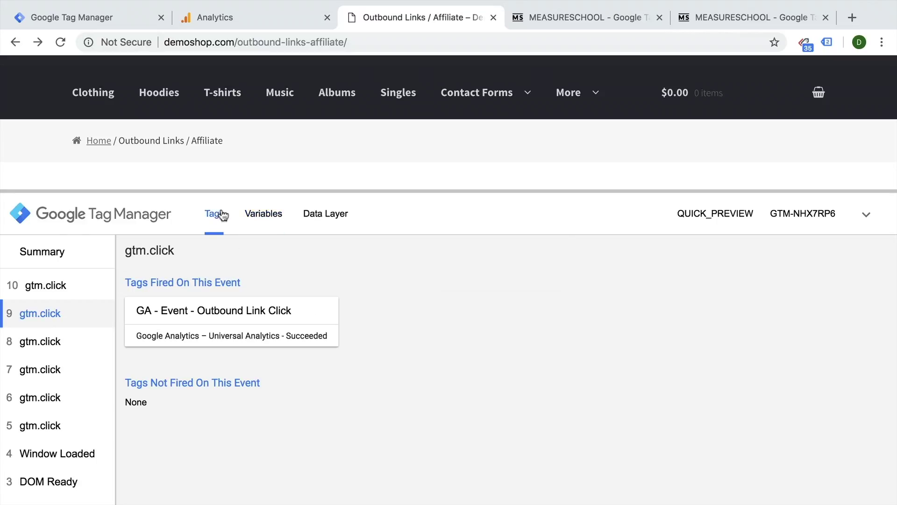
{"action": "left_click", "coordinate": [226, 321]}
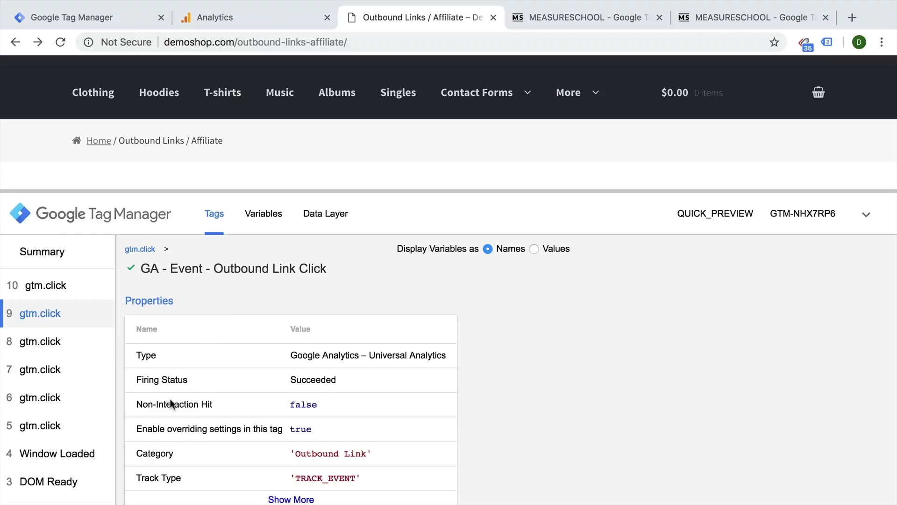
{"action": "scroll", "coordinate": [171, 405], "scroll_direction": "down", "scroll_amount": 3}
{"action": "left_click", "coordinate": [287, 399]}
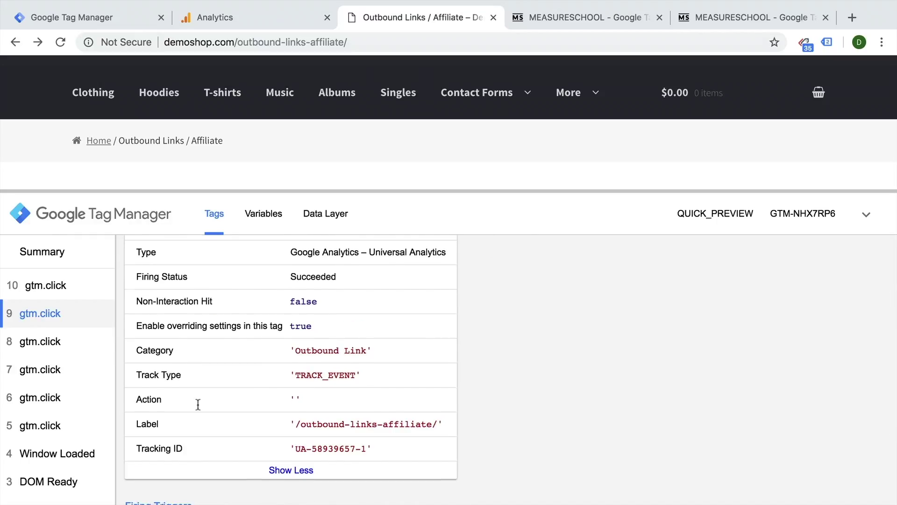
{"action": "scroll", "coordinate": [335, 338], "scroll_direction": "down", "scroll_amount": 2}
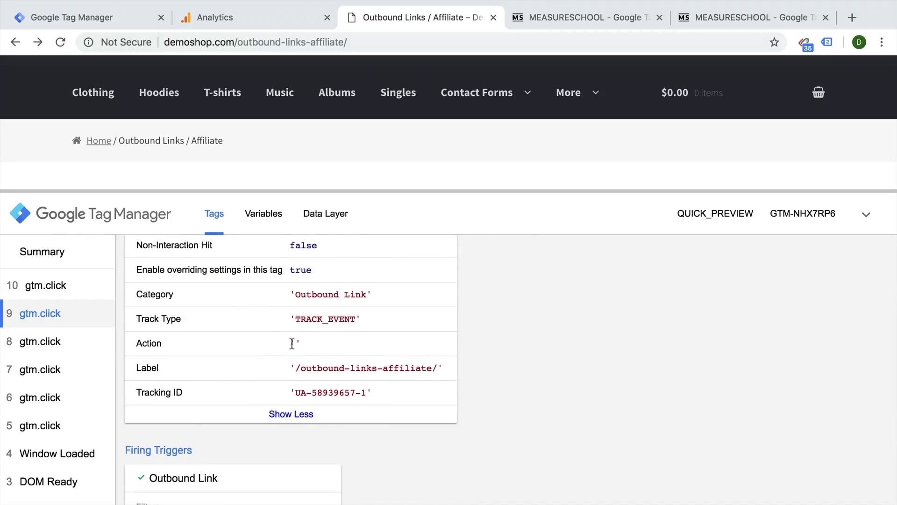
{"action": "left_click", "coordinate": [826, 43]}
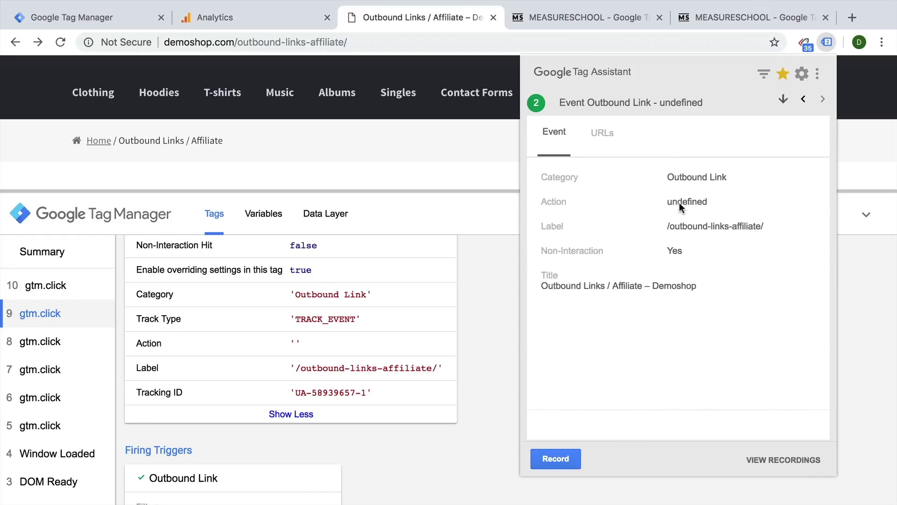
{"action": "left_click", "coordinate": [296, 14]}
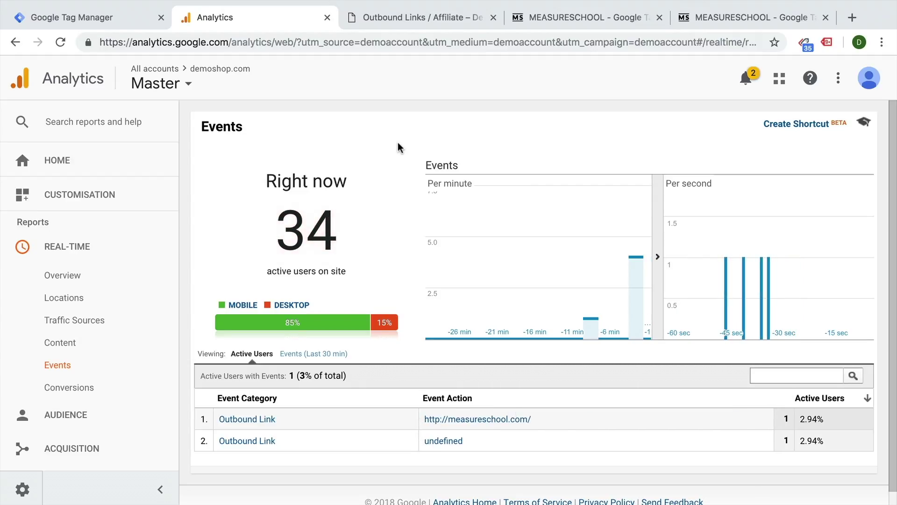
{"action": "left_click", "coordinate": [420, 26]}
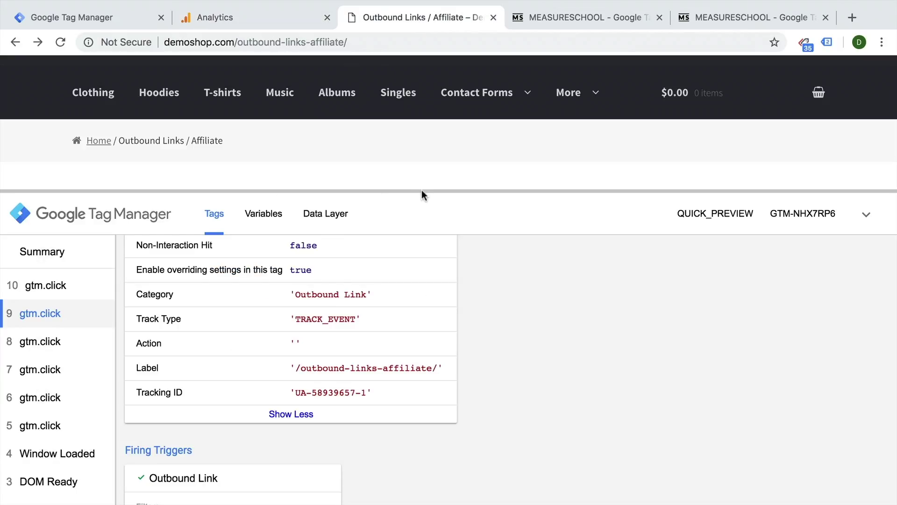
Recheck the click event's variable values in the debug pane
{"action": "left_click_drag", "start_coordinate": [422, 191], "coordinate": [380, 500]}
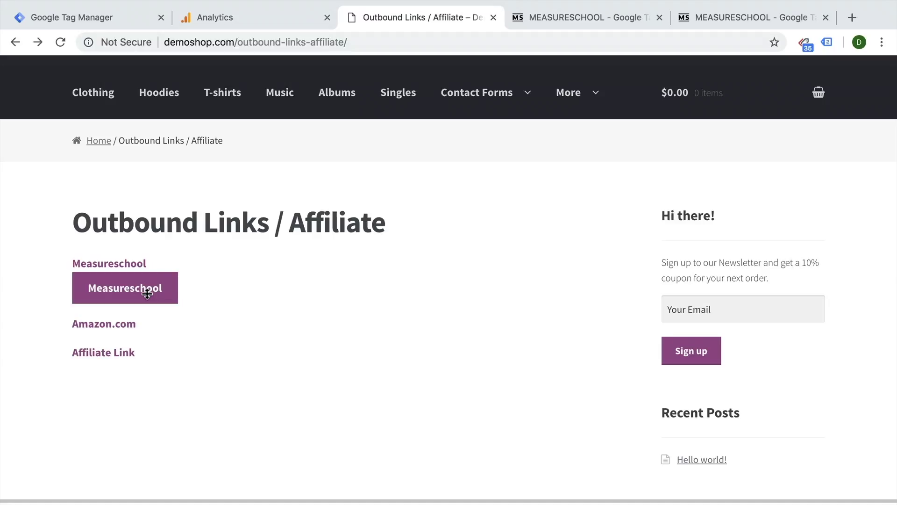
{"action": "left_click_drag", "start_coordinate": [230, 499], "coordinate": [258, 270]}
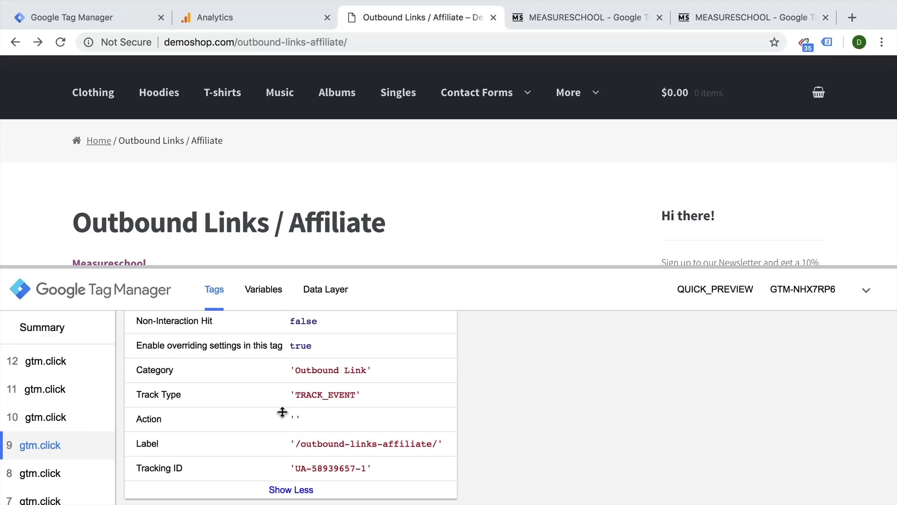
{"action": "left_click", "coordinate": [270, 303]}
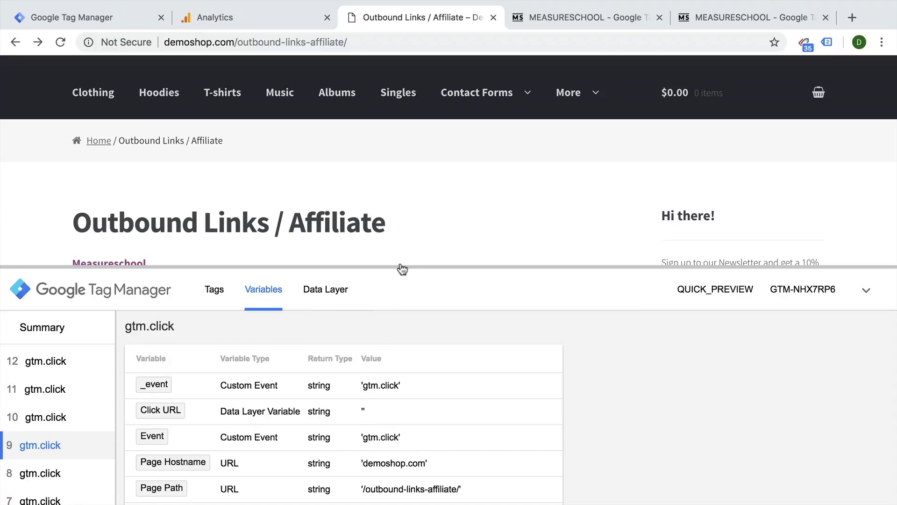
Open the Outbound Link trigger (Click URL does not contain demoshop) from the Triggers list
{"action": "left_click", "coordinate": [123, 13]}
{"action": "left_click", "coordinate": [69, 336]}
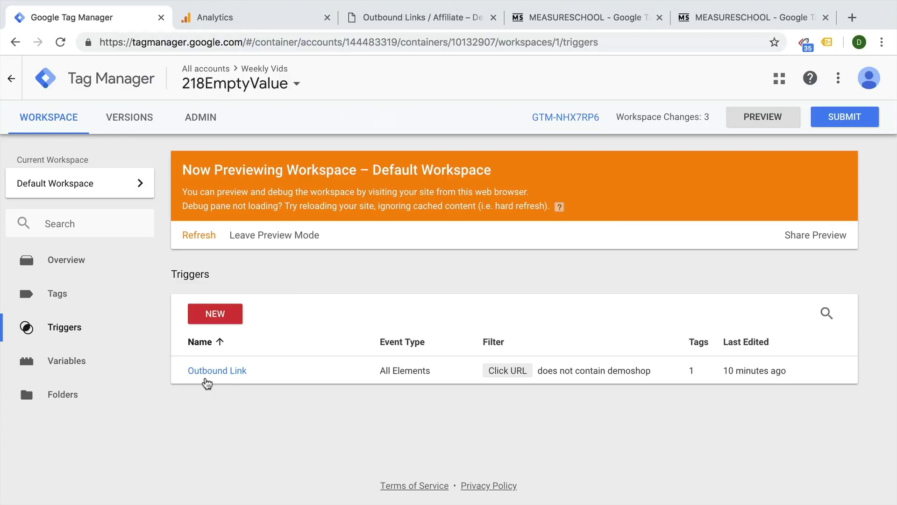
{"action": "left_click", "coordinate": [206, 372]}
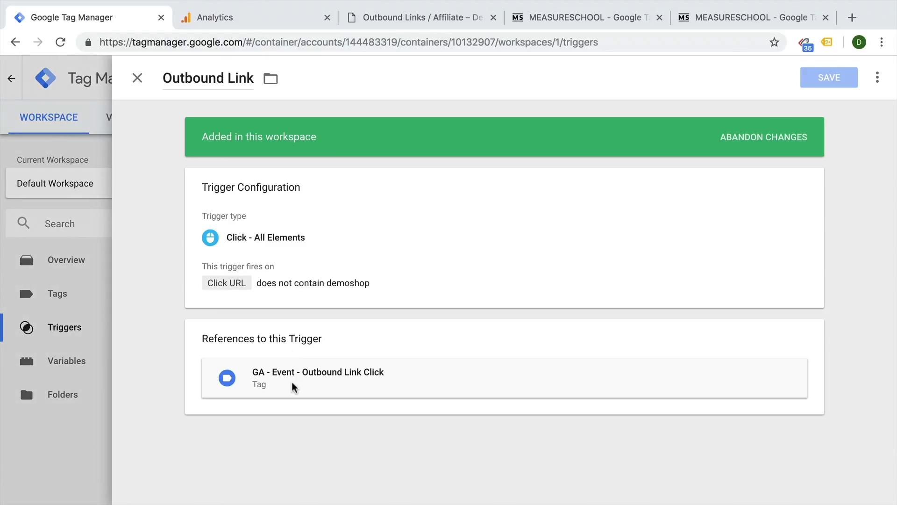
Add a second Click URL condition row set to 'does not equal'
{"action": "left_click", "coordinate": [316, 283]}
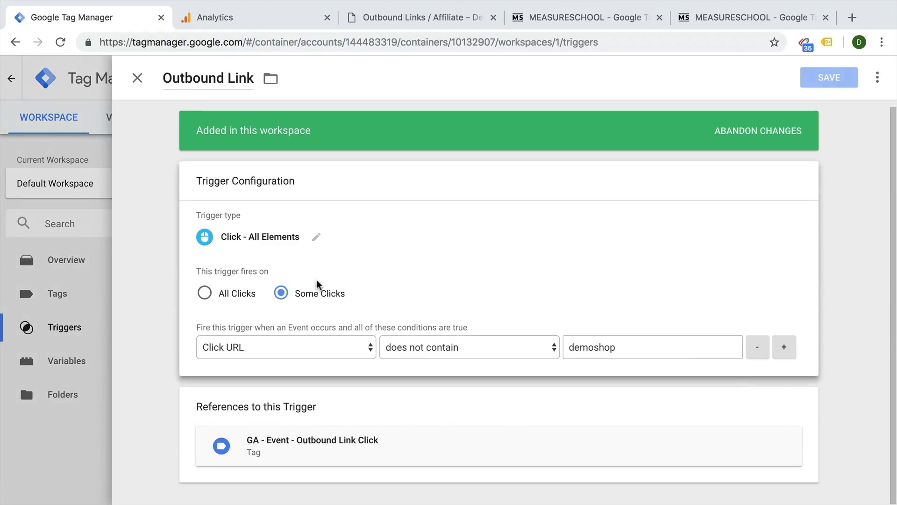
{"action": "left_click", "coordinate": [785, 347]}
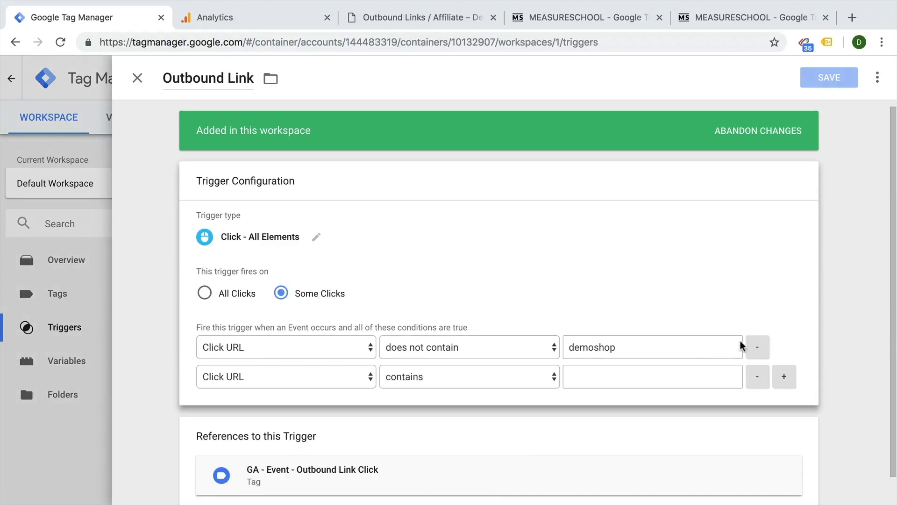
{"action": "left_click", "coordinate": [429, 386]}
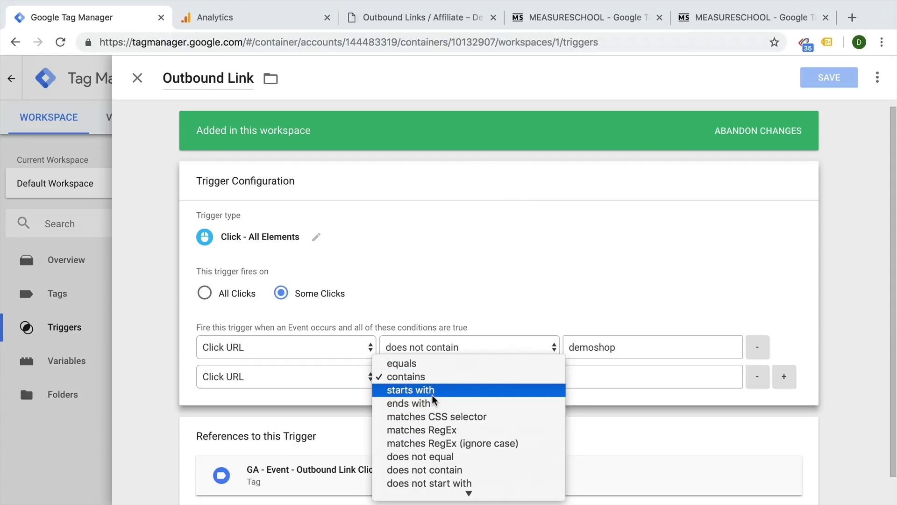
{"action": "left_click", "coordinate": [420, 389]}
{"action": "left_click", "coordinate": [641, 377]}
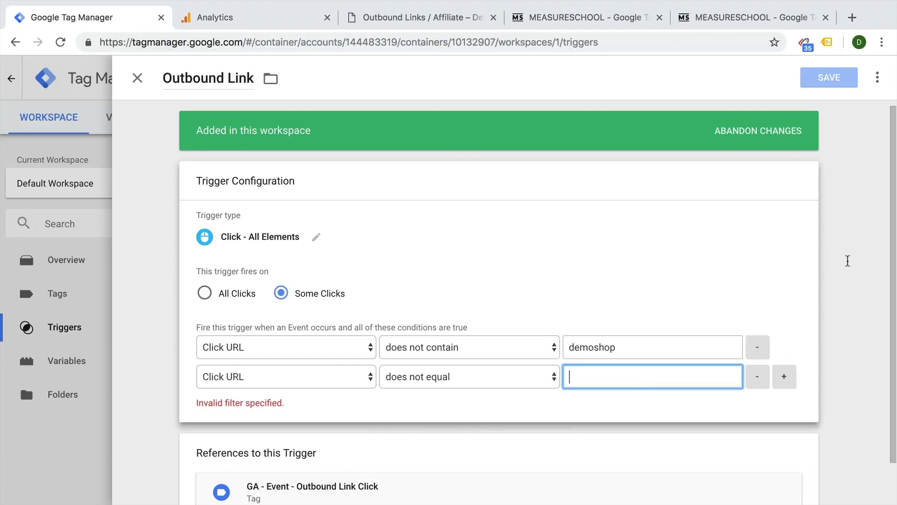
Attempt to save the trigger, then return to the empty second condition's operator choices
{"action": "left_click", "coordinate": [848, 262]}
{"action": "left_click", "coordinate": [768, 257]}
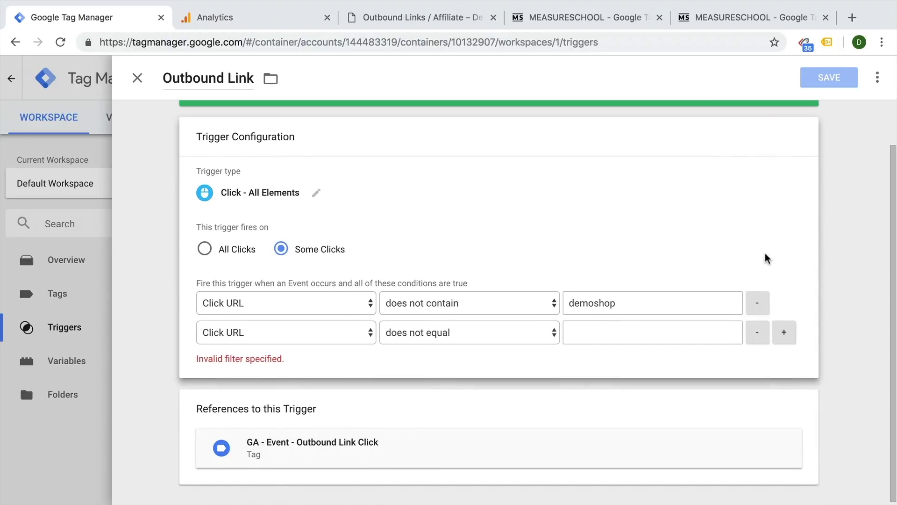
{"action": "left_click", "coordinate": [832, 78]}
{"action": "left_click", "coordinate": [622, 328]}
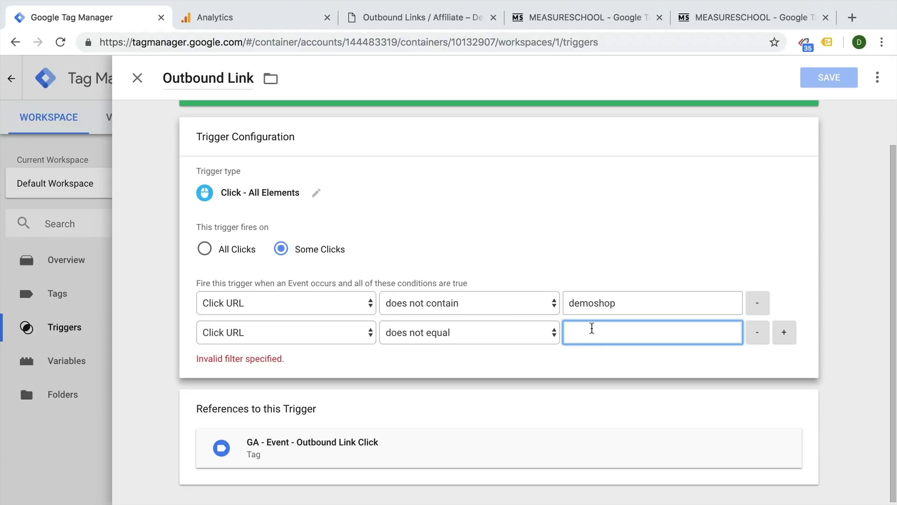
{"action": "left_click", "coordinate": [518, 331]}
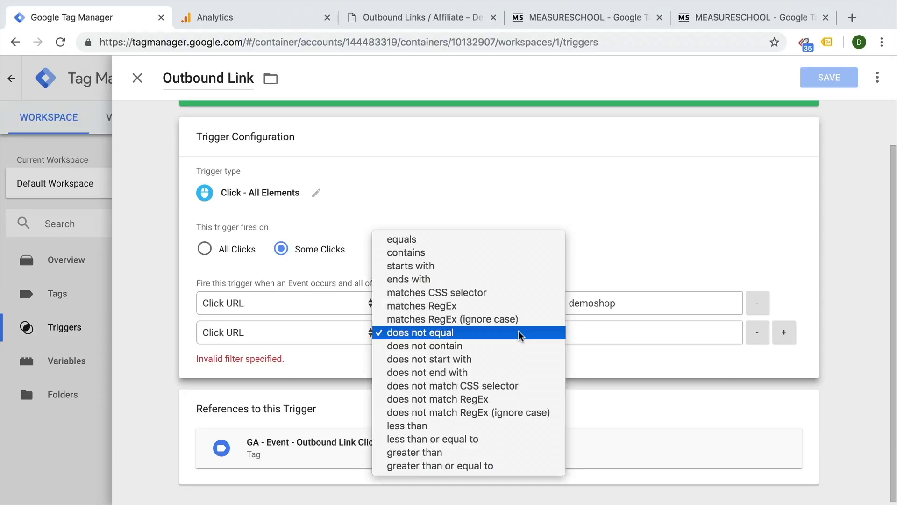
Change the second condition to Click URL does not match RegEx ^$ and save the trigger
{"action": "left_click", "coordinate": [422, 399]}
{"action": "left_click", "coordinate": [595, 330]}
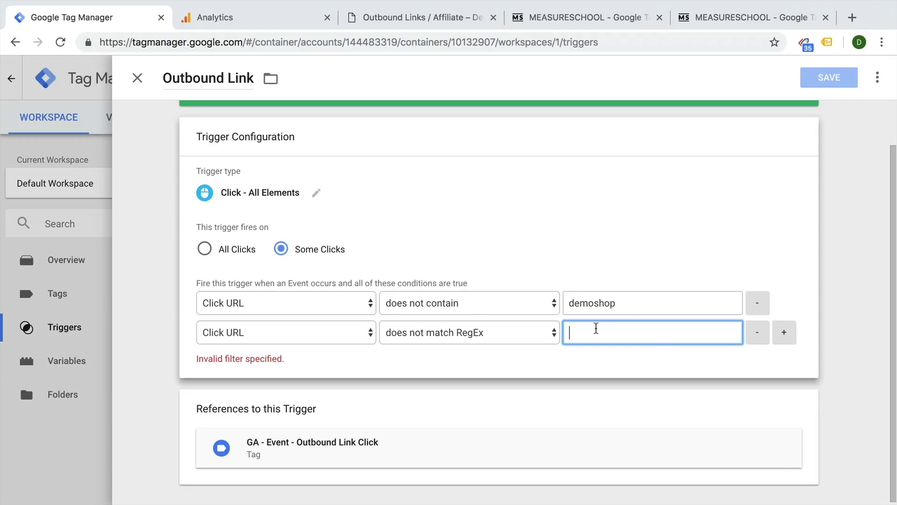
{"action": "type", "text": "^$"}
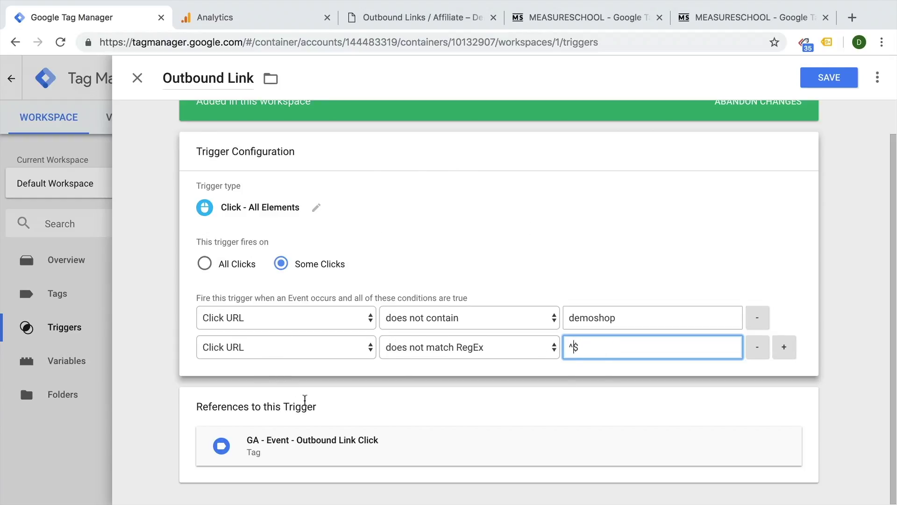
{"action": "left_click", "coordinate": [826, 79]}
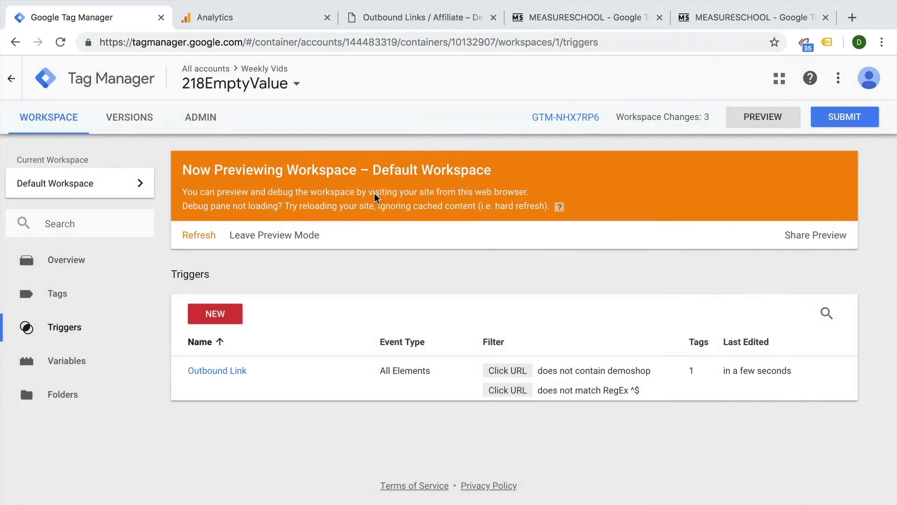
Refresh the preview and reload the demoshop page, closing the old Measureschool tabs
{"action": "left_click", "coordinate": [200, 239]}
{"action": "left_click", "coordinate": [388, 18]}
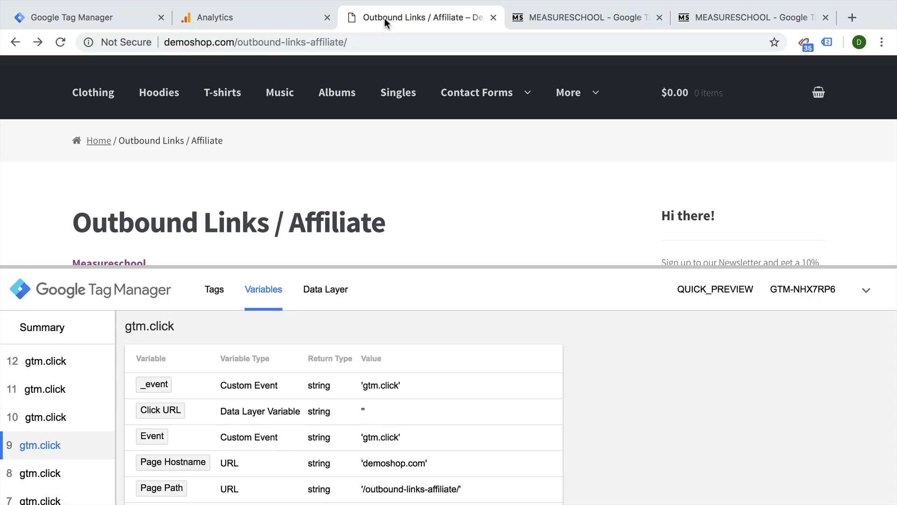
{"action": "left_click", "coordinate": [659, 17]}
{"action": "left_click", "coordinate": [659, 17]}
{"action": "left_click", "coordinate": [65, 42]}
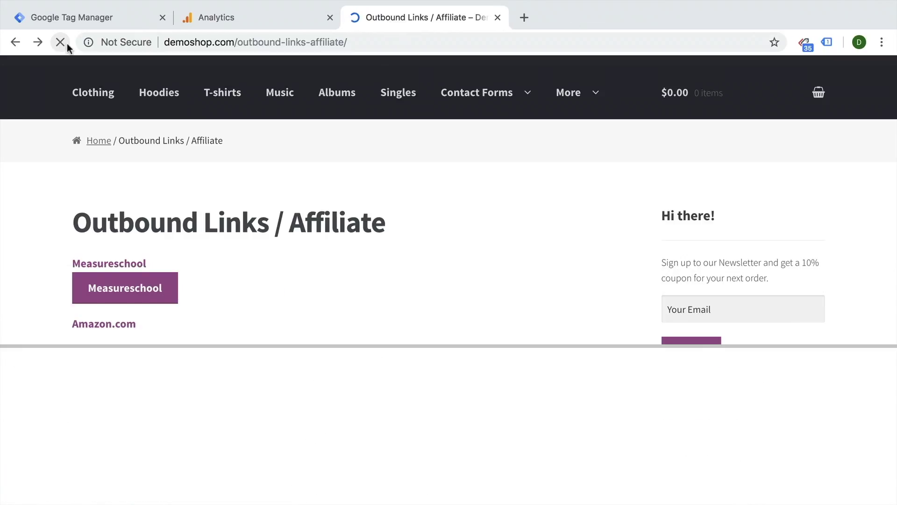
{"action": "scroll", "coordinate": [71, 184], "scroll_direction": "down", "scroll_amount": 2}
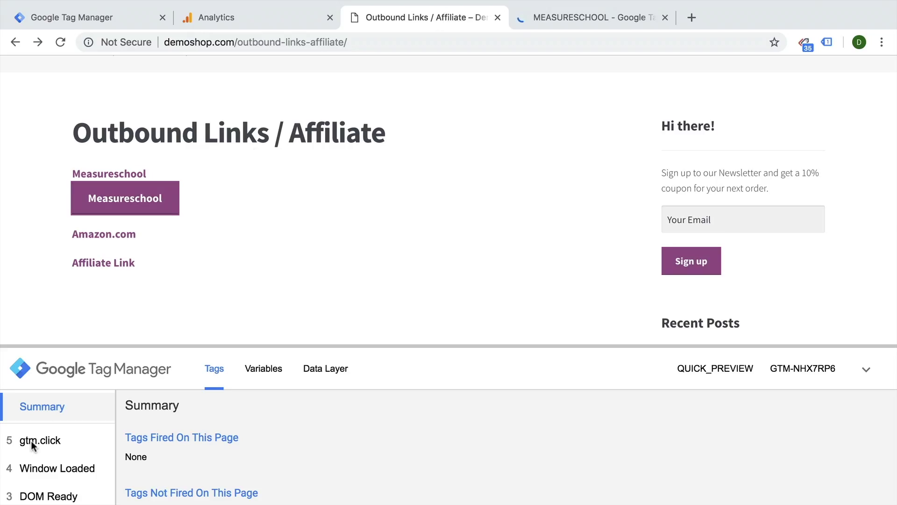
Confirm the Outbound Link Click tag no longer fires, failing the Click URL ^$ RegEx filter
{"action": "left_click", "coordinate": [31, 444]}
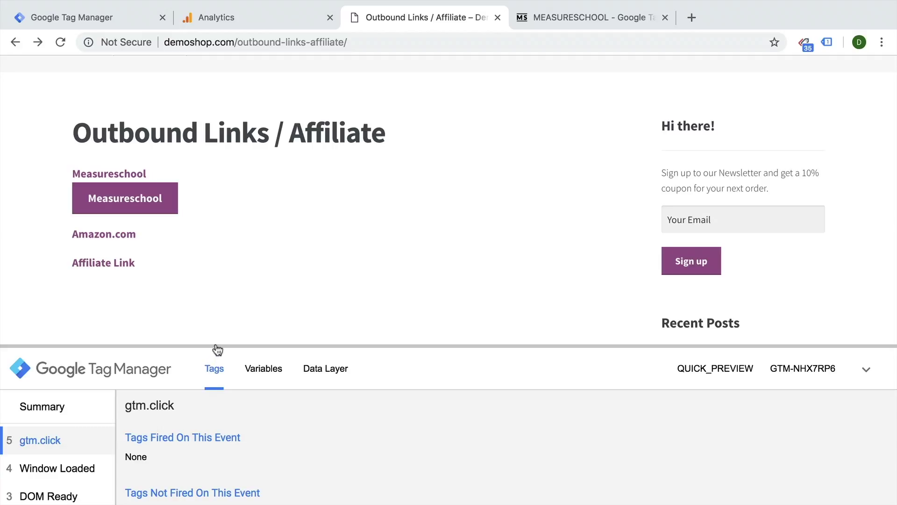
{"action": "left_click_drag", "start_coordinate": [216, 344], "coordinate": [271, 100]}
{"action": "left_click", "coordinate": [186, 278]}
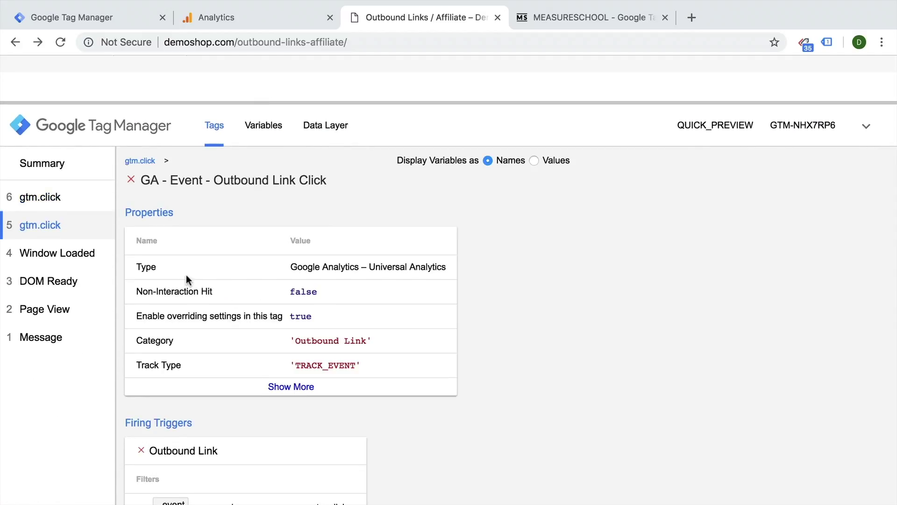
{"action": "scroll", "coordinate": [185, 448], "scroll_direction": "down", "scroll_amount": 2}
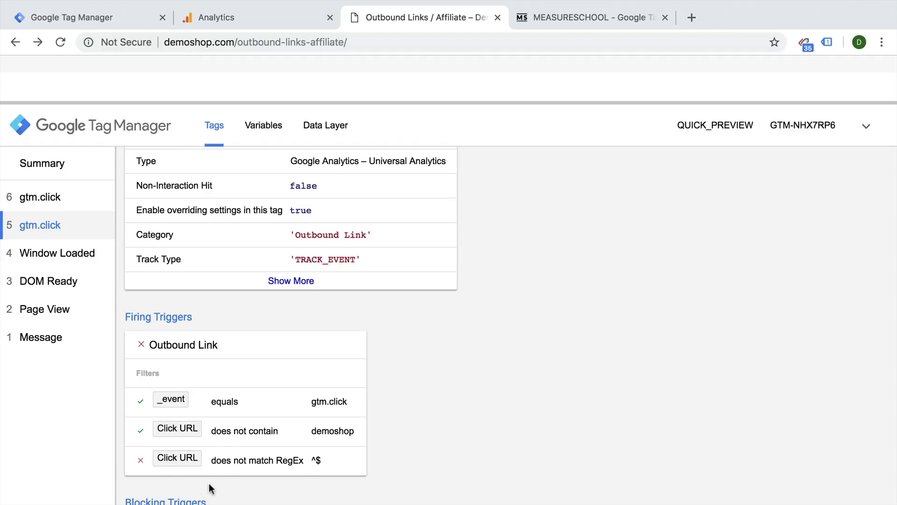
{"action": "left_click_drag", "start_coordinate": [554, 108], "coordinate": [540, 492]}
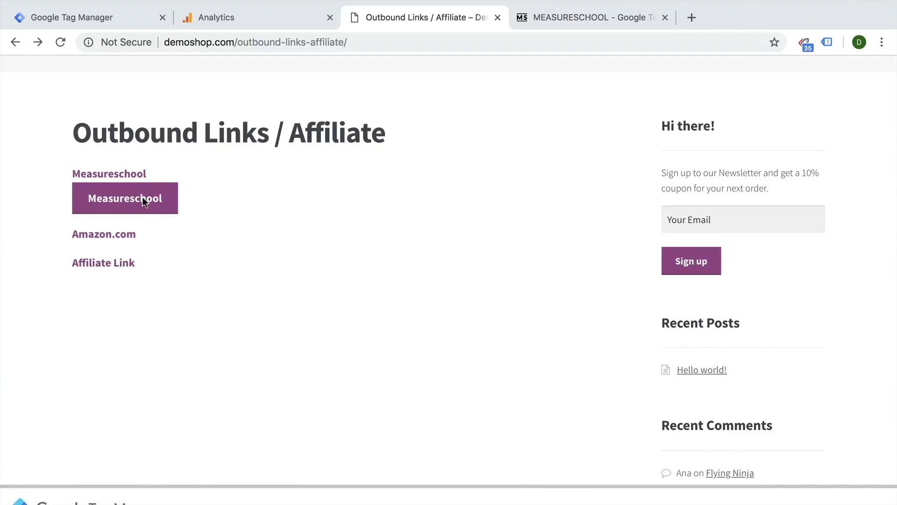
Click the Measureschool link and check its fired tag in the debug pane
{"action": "left_click", "coordinate": [132, 174]}
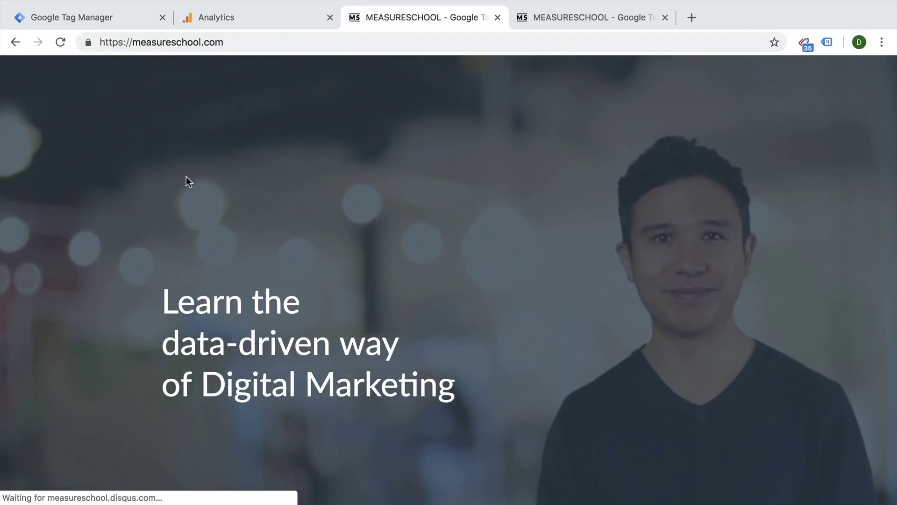
{"action": "key", "text": "super+bracketleft"}
{"action": "left_click", "coordinate": [135, 174]}
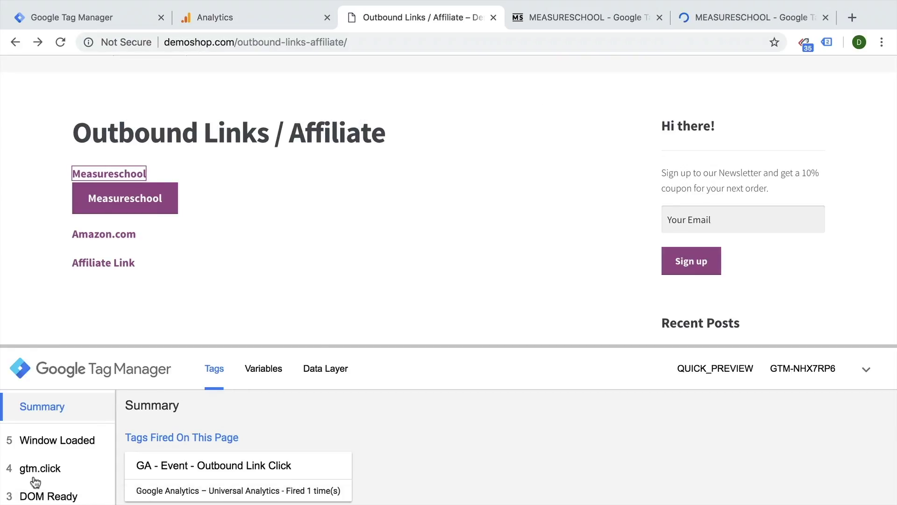
{"action": "left_click", "coordinate": [34, 472]}
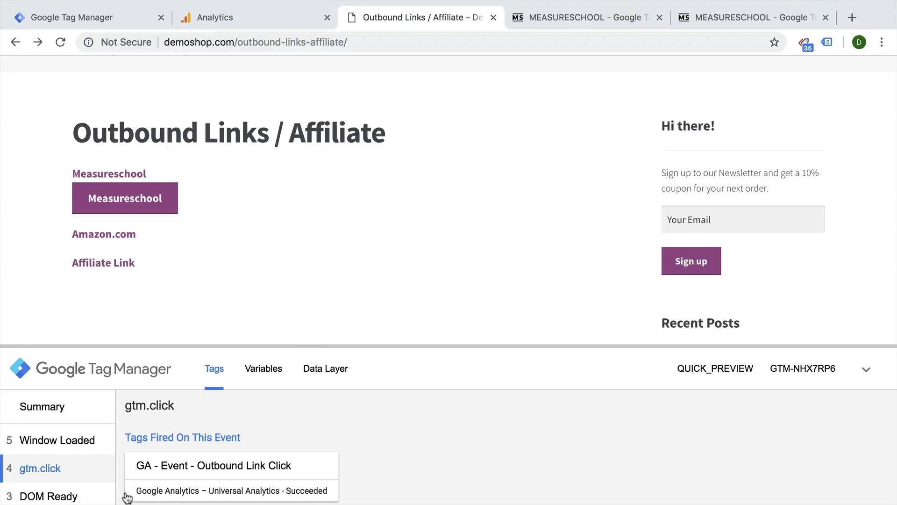
Test the Affiliate Link and Amazon.com links, confirm the tag fired, then return to Tag Manager
{"action": "left_click", "coordinate": [120, 262]}
{"action": "left_click", "coordinate": [122, 240]}
{"action": "left_click", "coordinate": [52, 444]}
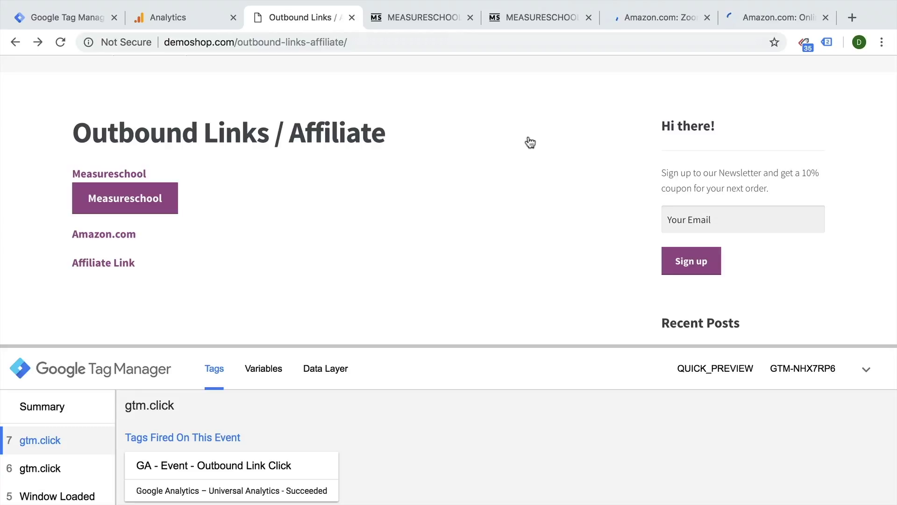
{"action": "left_click", "coordinate": [779, 16]}
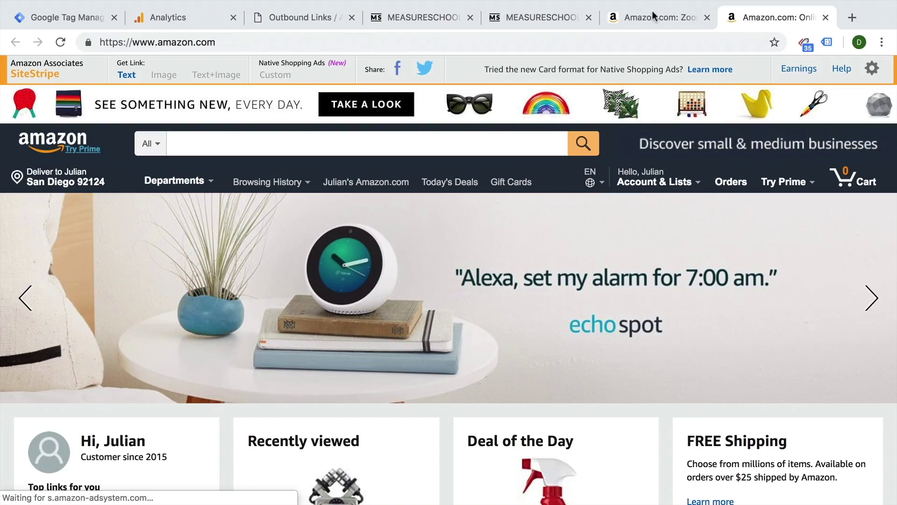
{"action": "left_click", "coordinate": [652, 11]}
{"action": "left_click", "coordinate": [327, 18]}
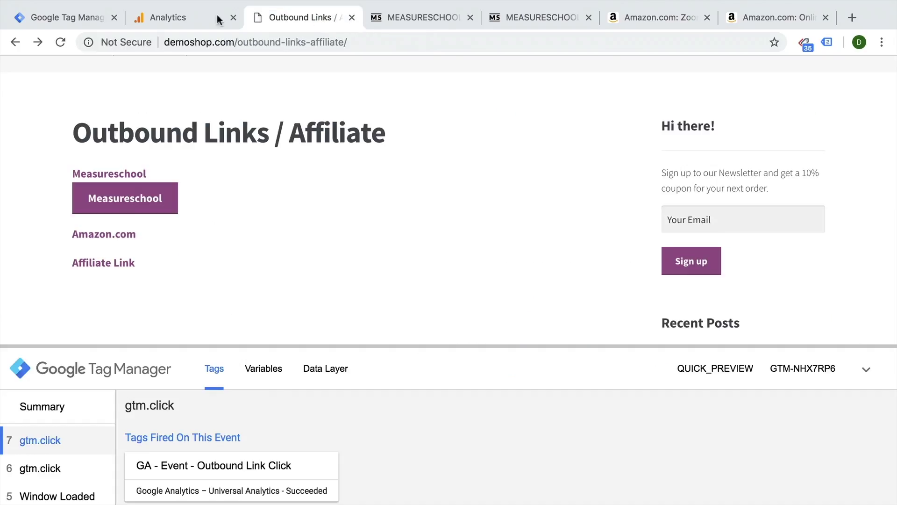
{"action": "left_click", "coordinate": [20, 19]}
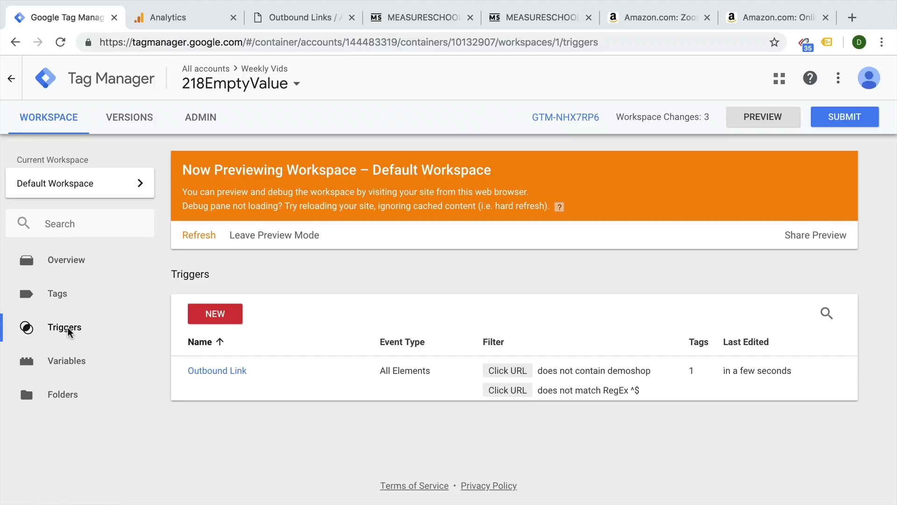
Open the Outbound Link trigger's configuration and select the ^$ value of the second condition
{"action": "left_click", "coordinate": [241, 370]}
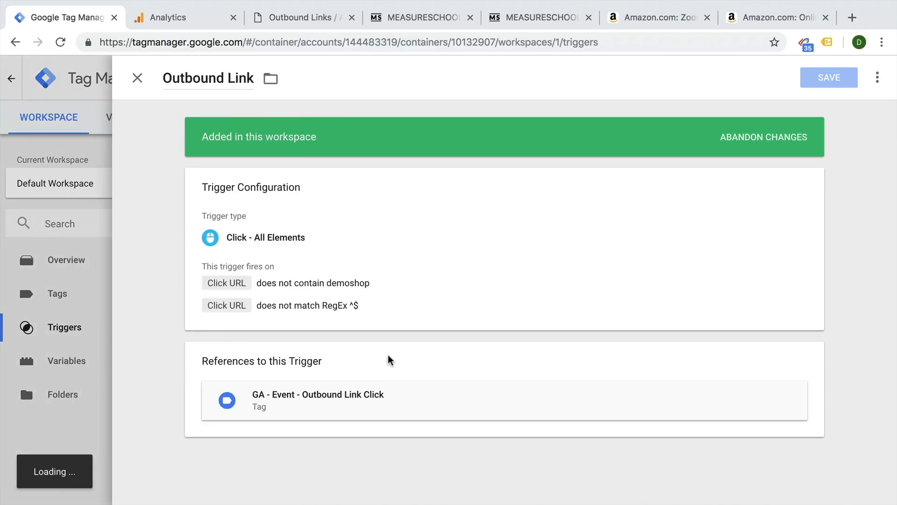
{"action": "left_click", "coordinate": [405, 300]}
{"action": "left_click", "coordinate": [618, 346]}
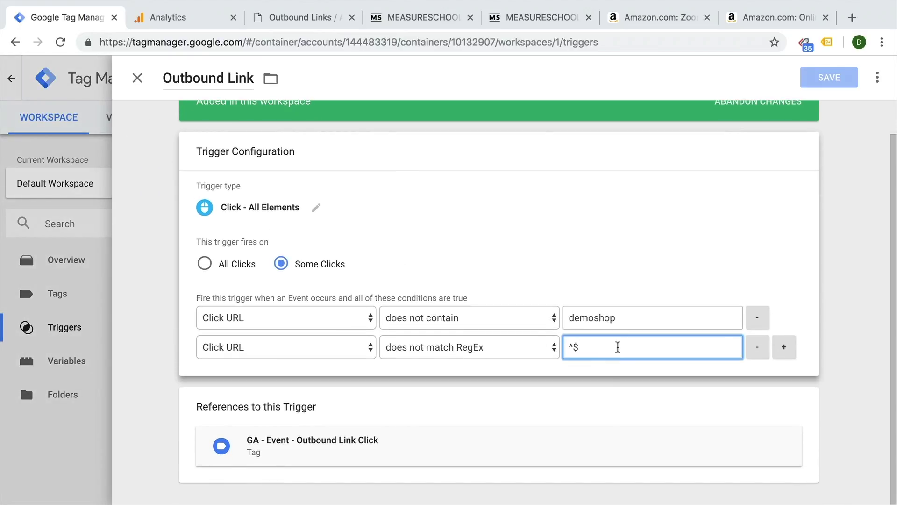
{"action": "left_click_drag", "start_coordinate": [618, 346], "coordinate": [552, 348]}
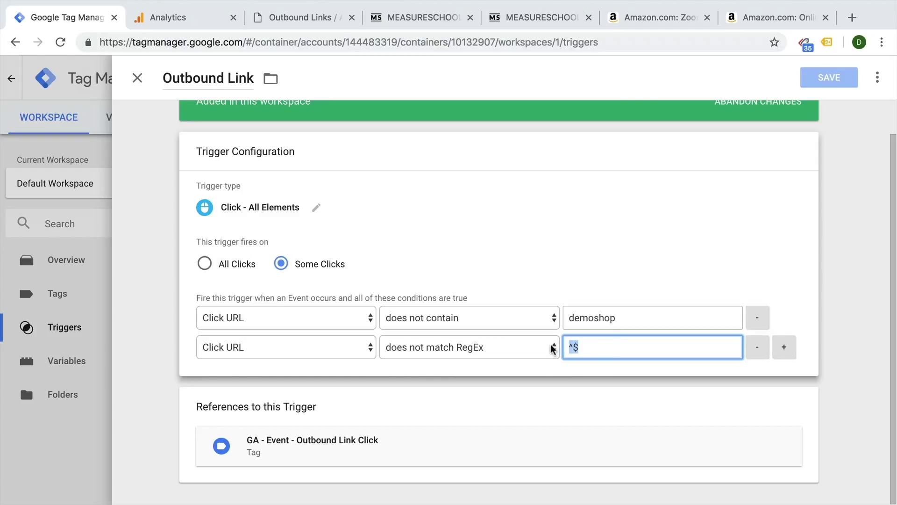